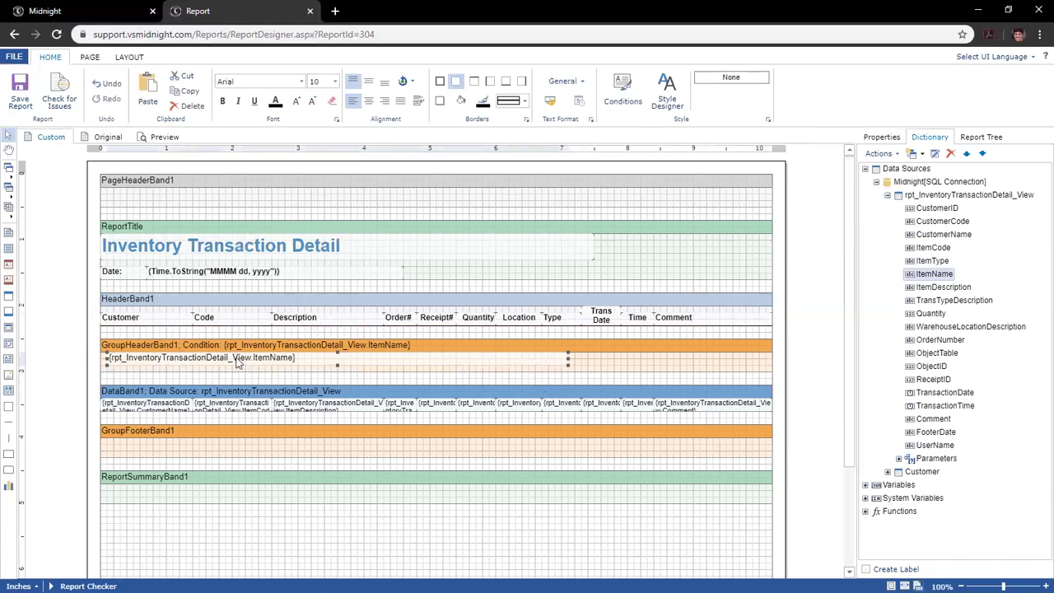
- Format the ItemName field in the group header as bold, size 11, with a taller box and vertically centred text
click(222, 100)
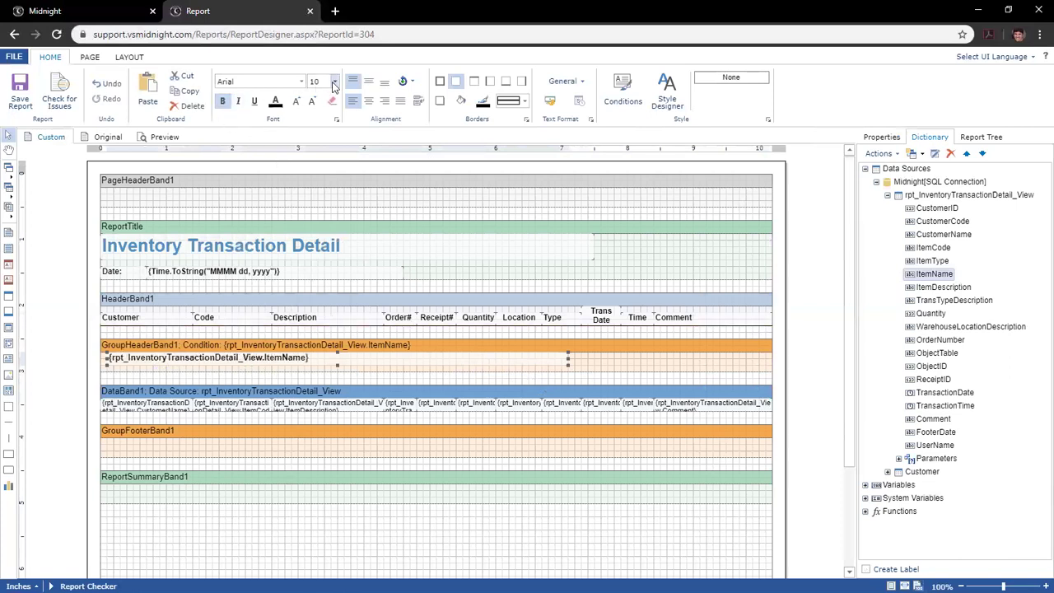
click(298, 103)
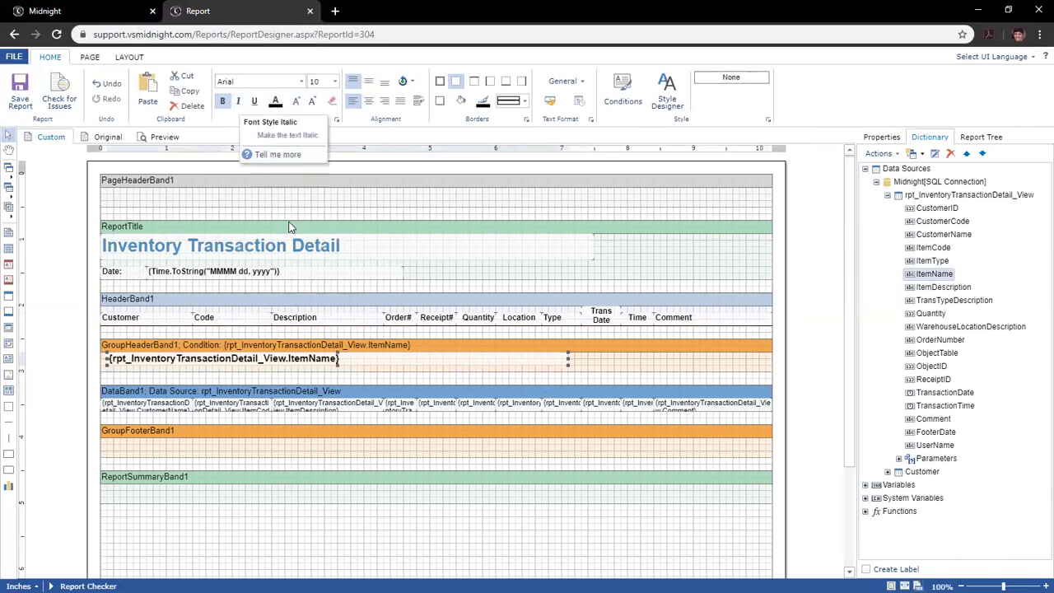
drag(337, 365, 356, 370)
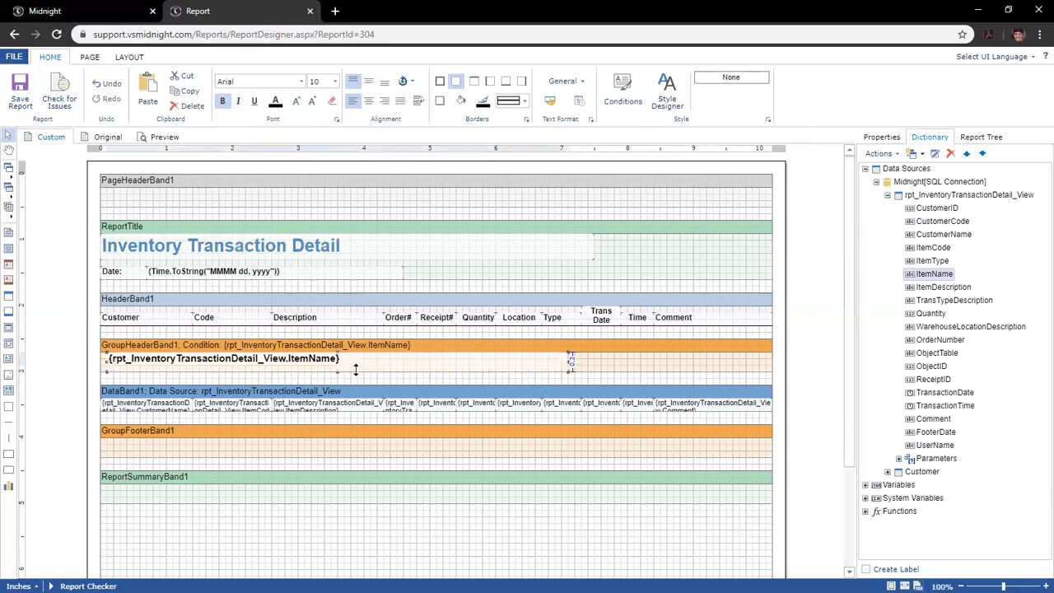
click(370, 83)
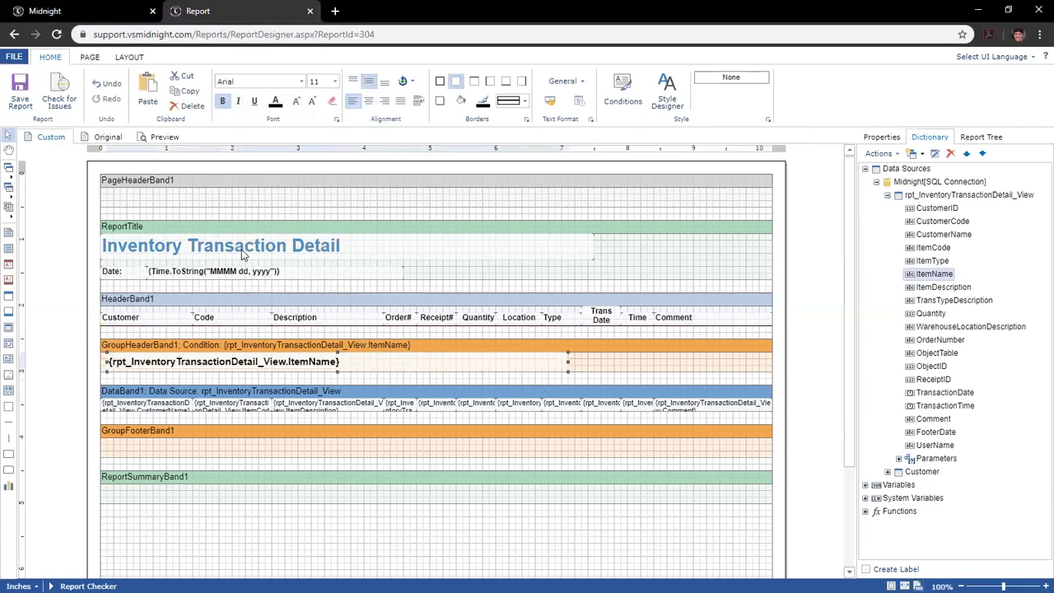
click(188, 338)
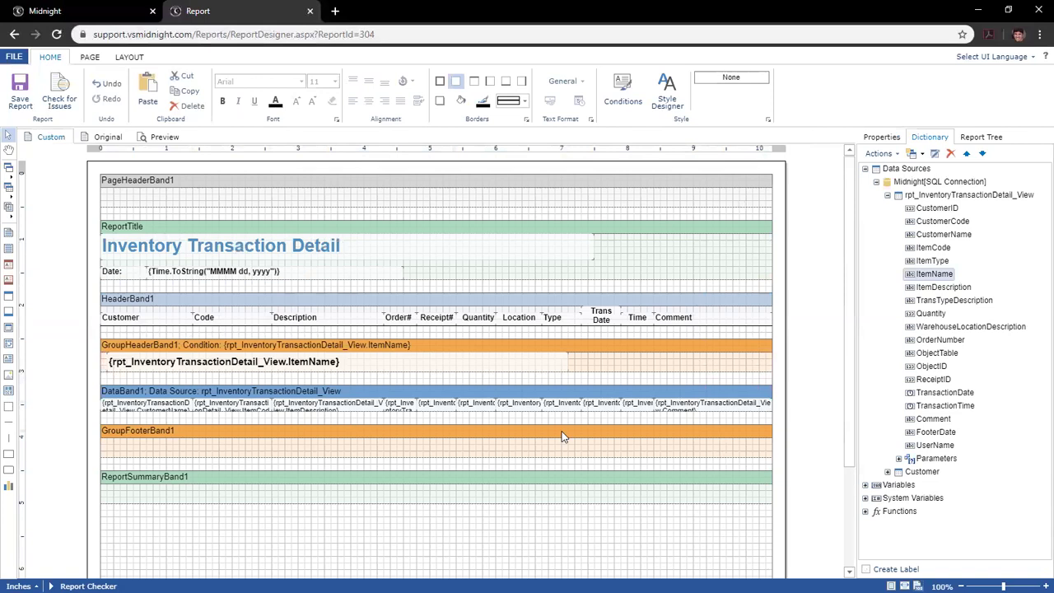
click(123, 303)
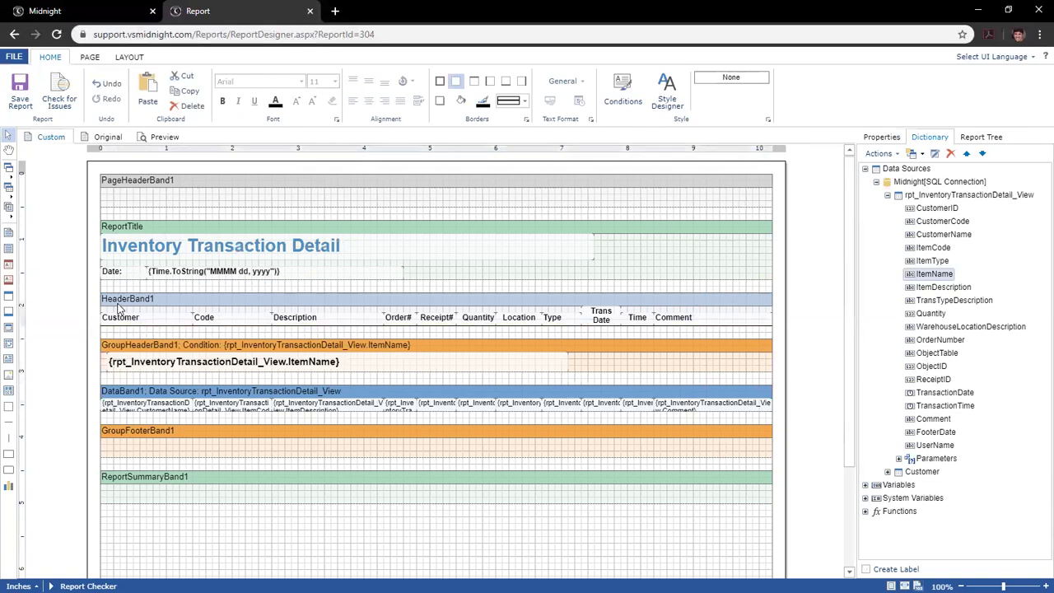
click(209, 320)
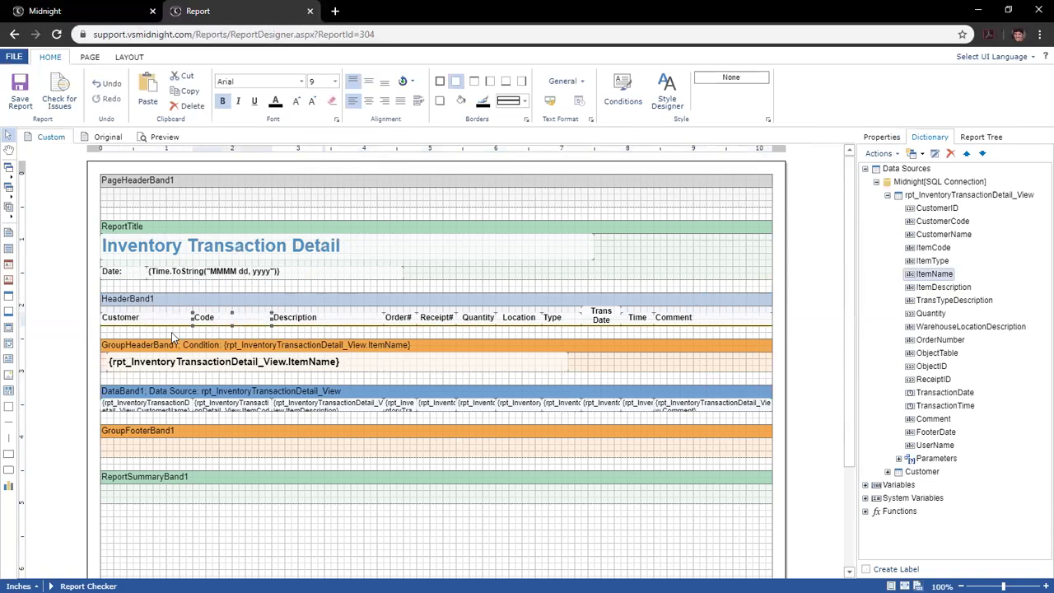
click(171, 332)
click(387, 384)
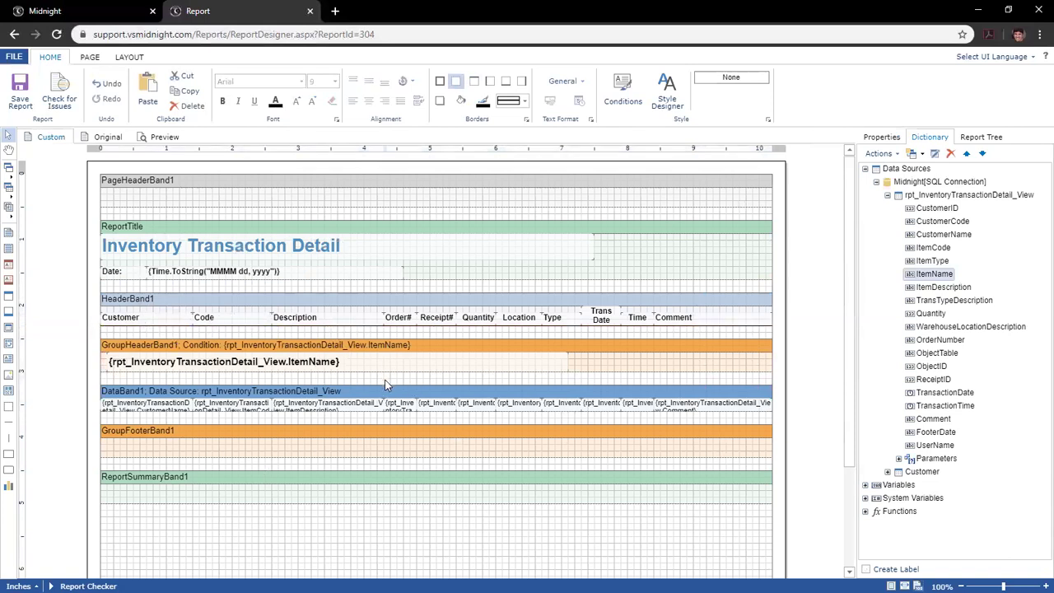
click(320, 321)
- Increase GroupHeaderBand1's height to 0.6 inches and move the column headings from HeaderBand1 to below its ItemName field
click(320, 346)
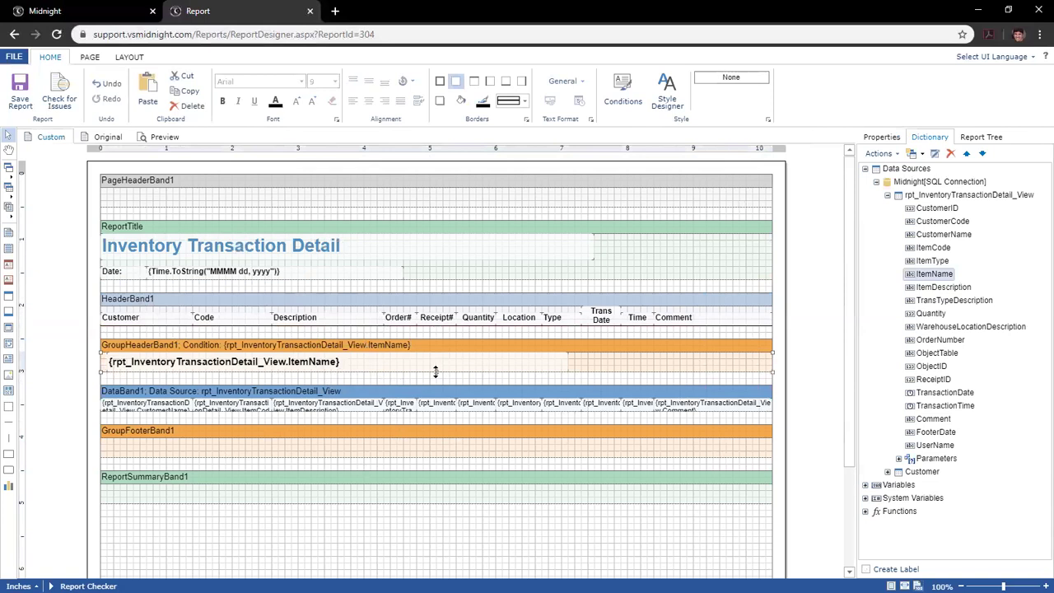
drag(436, 372, 469, 391)
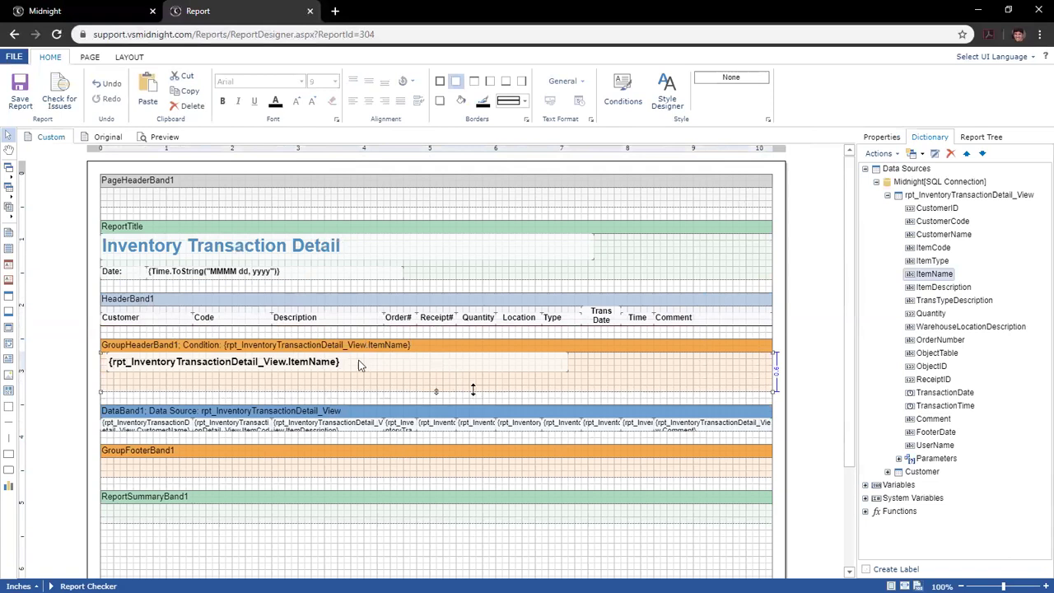
click(487, 320)
drag(487, 320, 486, 385)
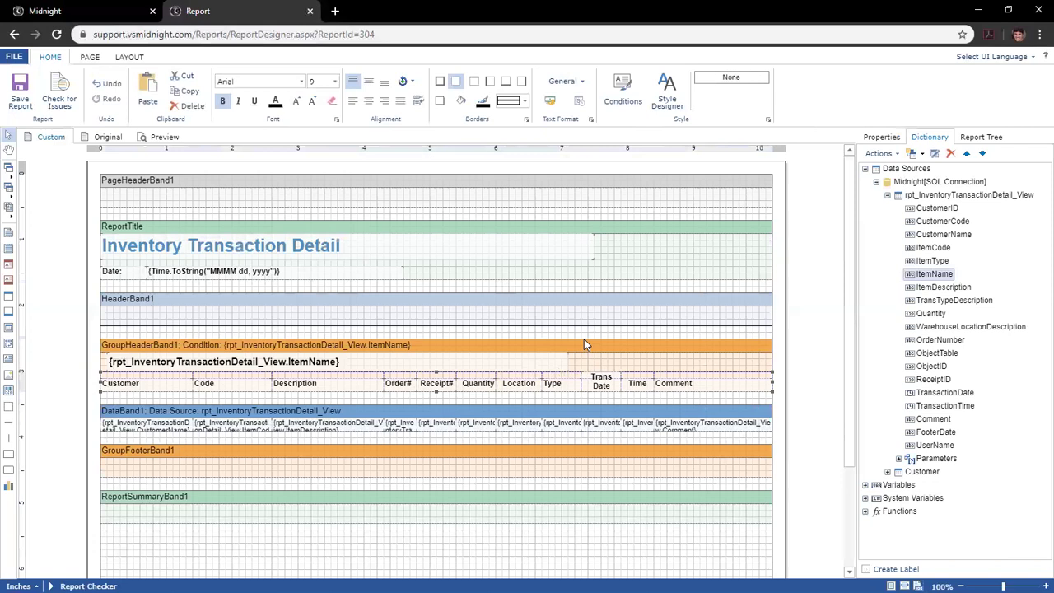
mouse_move(605, 390)
mouse_down()
mouse_move(605, 376)
mouse_move(609, 390)
mouse_up()
click(587, 336)
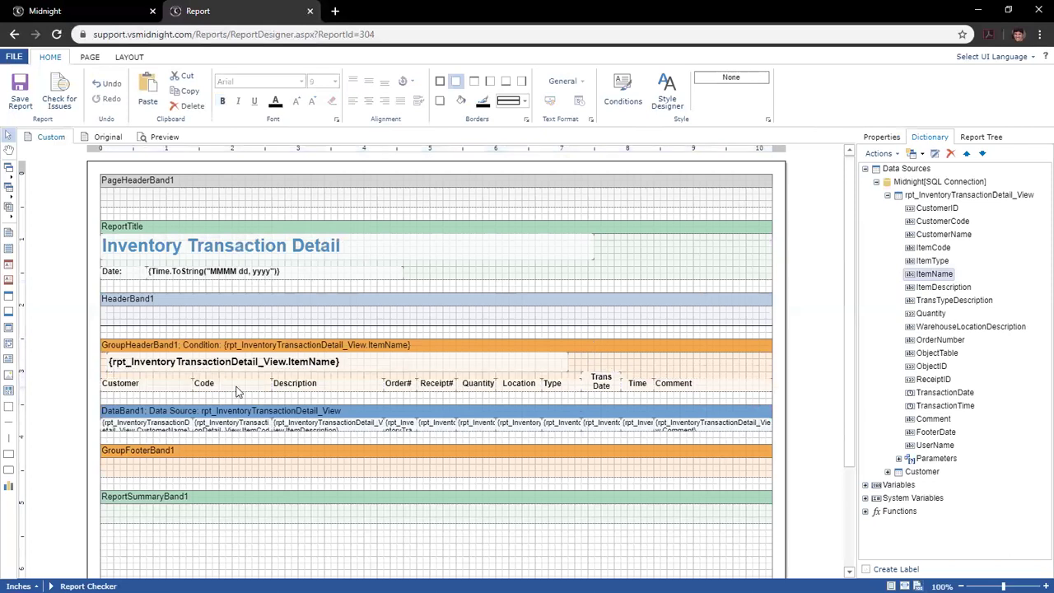
click(165, 387)
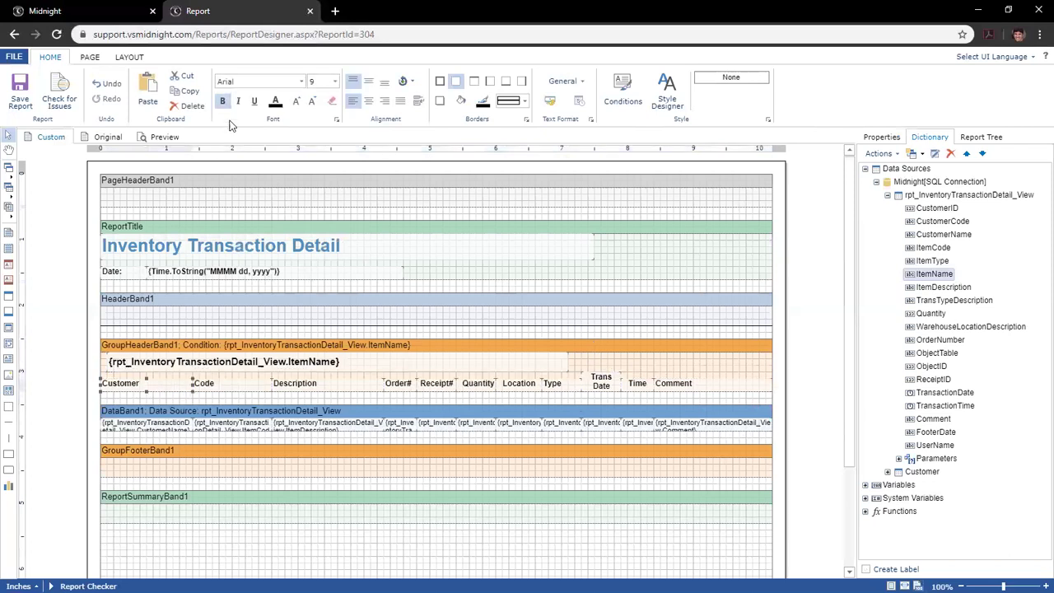
click(257, 104)
click(256, 102)
- Draw a horizontal line 10.2 inches wide beneath the group header's column headings and set its size to 3
click(8, 421)
mouse_move(100, 391)
mouse_down()
mouse_move(727, 366)
mouse_move(779, 375)
mouse_move(768, 381)
mouse_up()
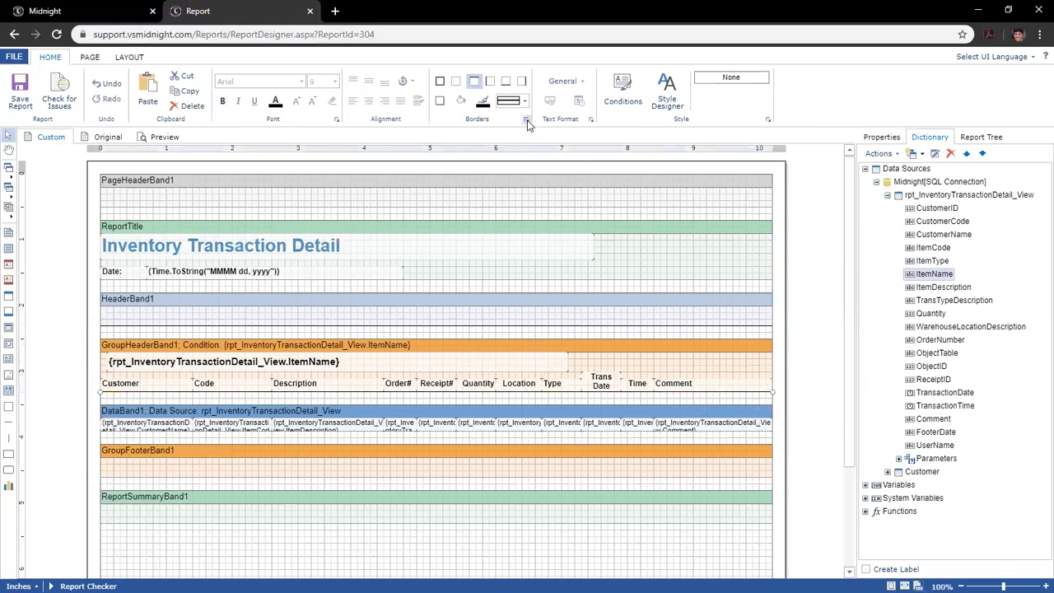
click(880, 137)
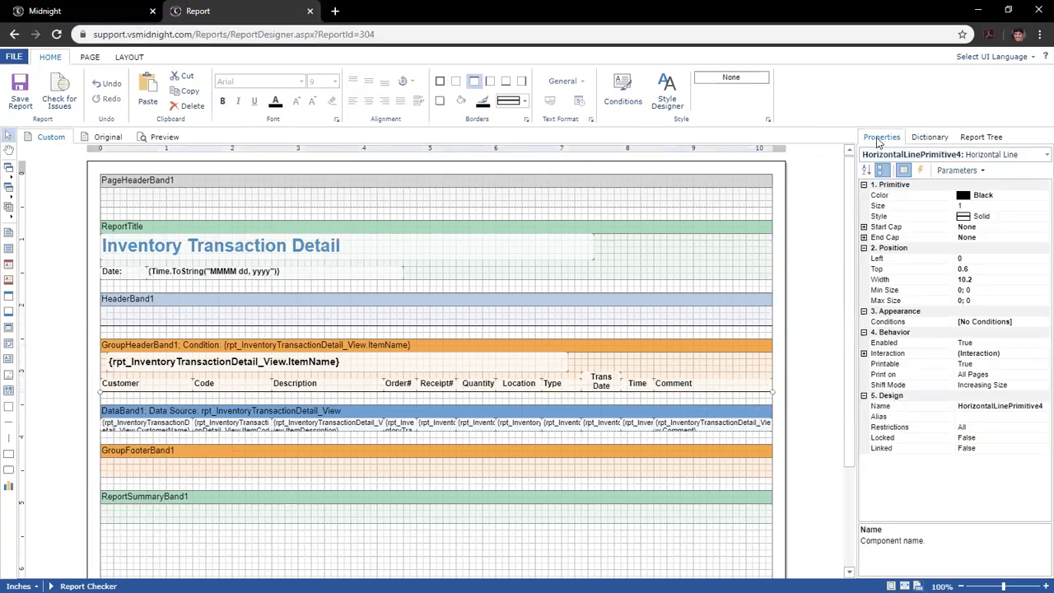
click(1005, 209)
text(3)
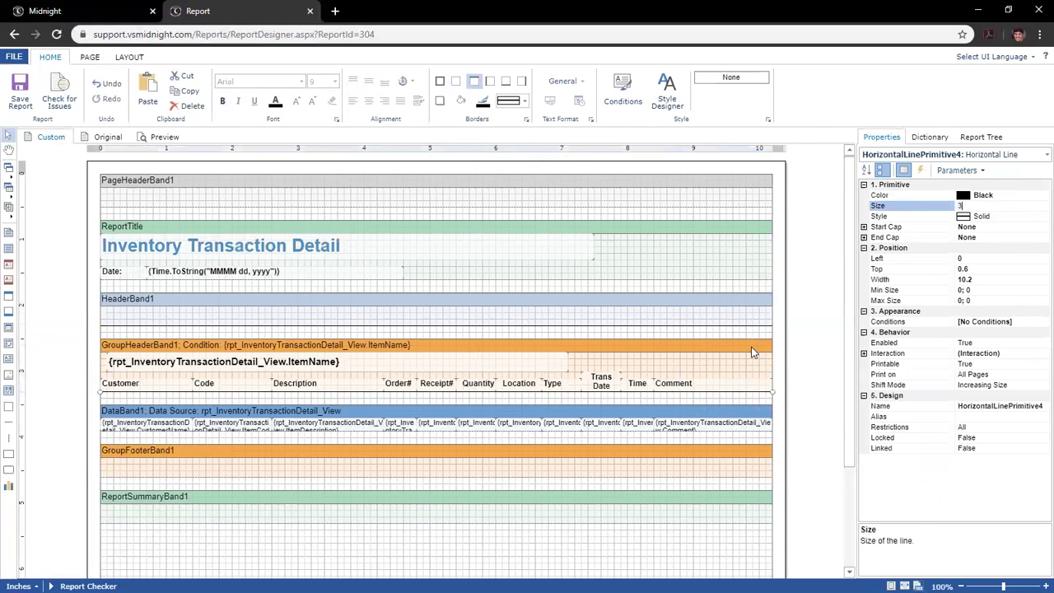
click(780, 344)
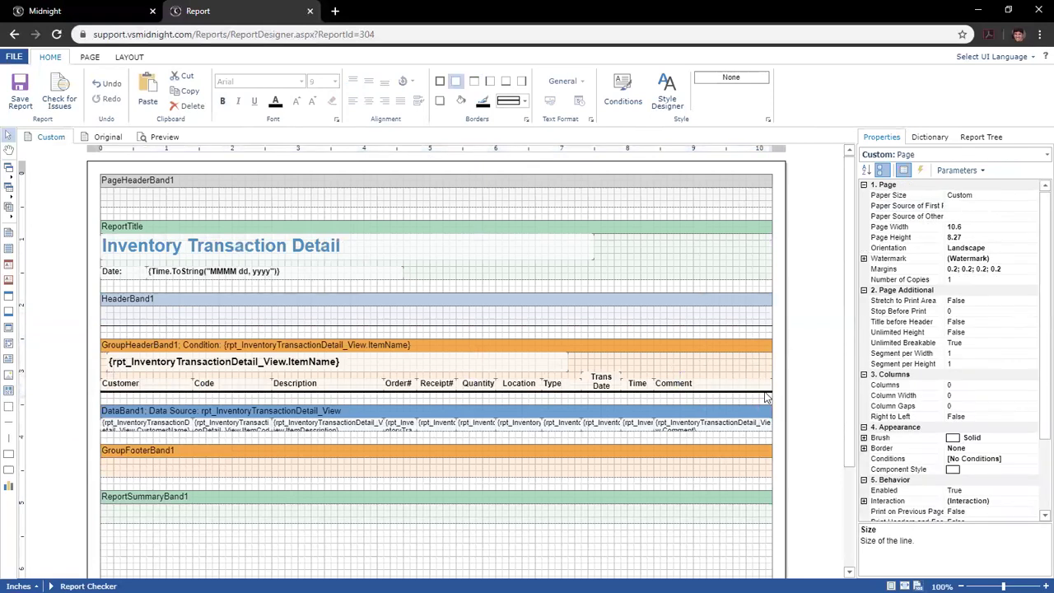
- Delete the thick horizontal line beneath the group header's column headings
click(783, 397)
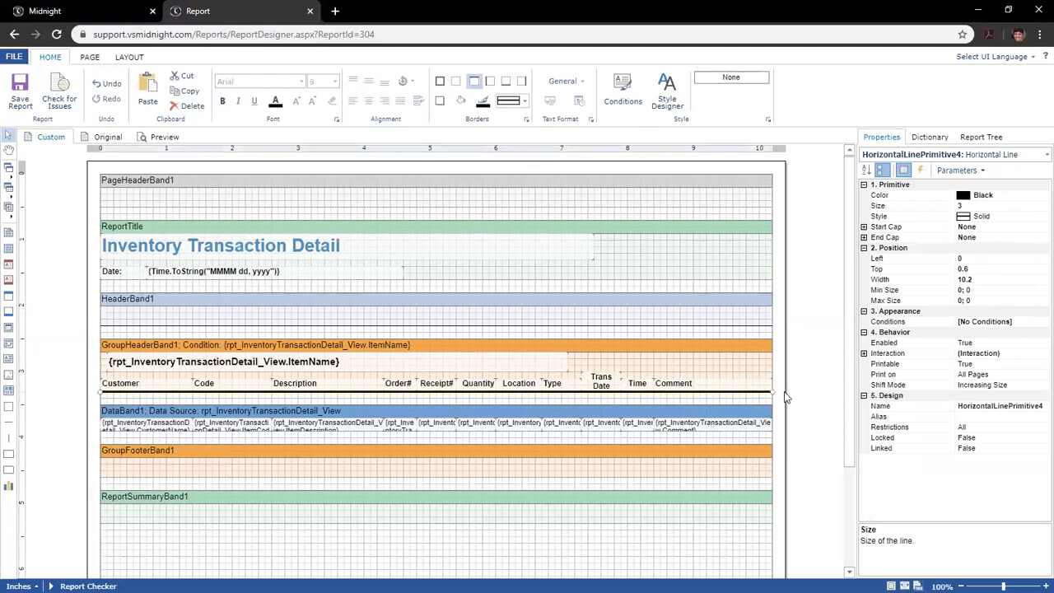
key(Delete)
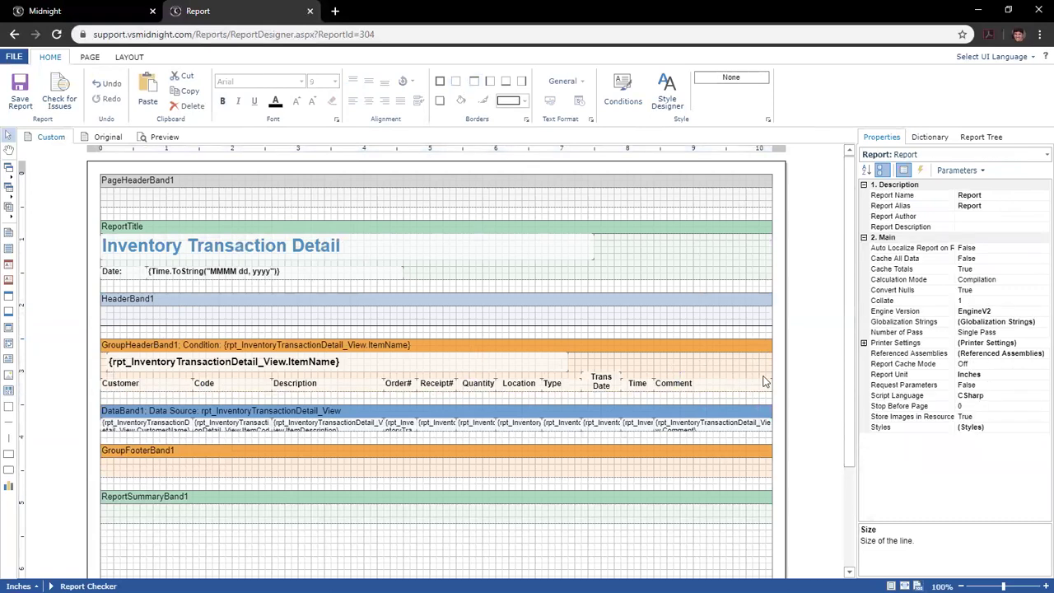
click(778, 386)
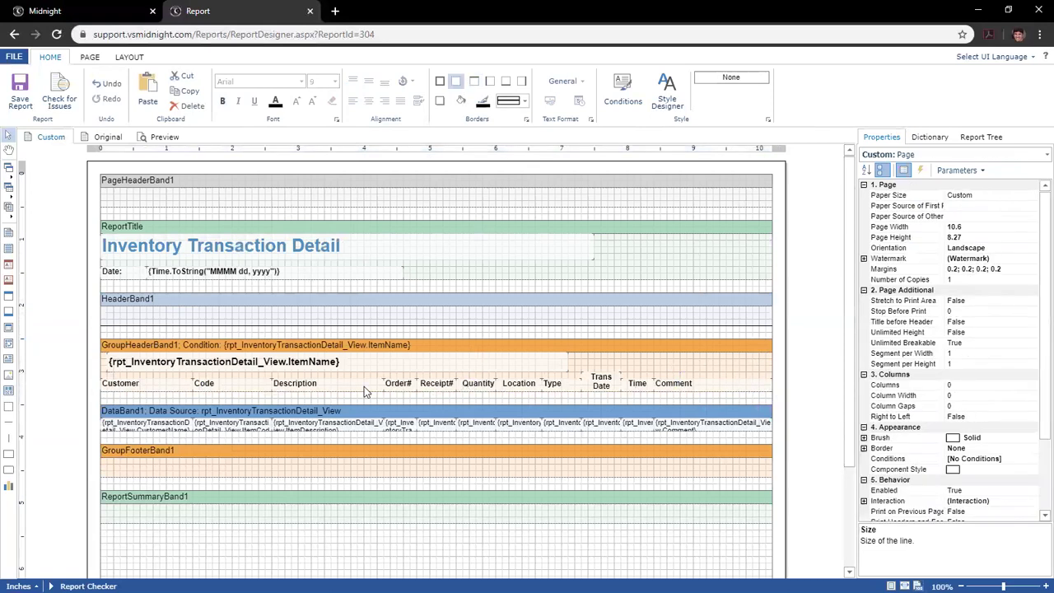
- Select all the column headings in the group header, from Customer to Comment, and apply a bottom border to them
click(260, 386)
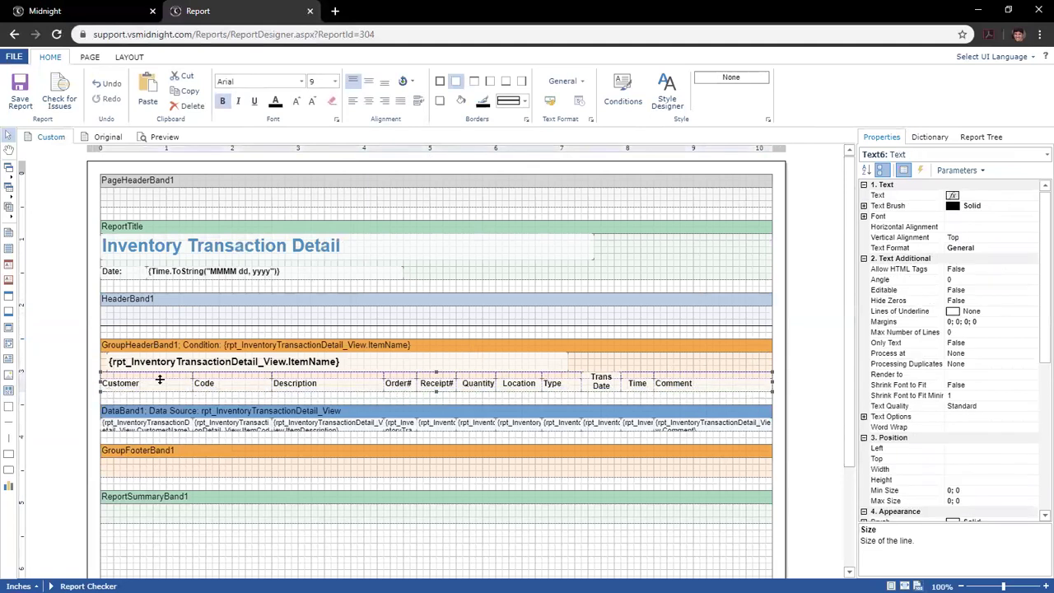
click(506, 81)
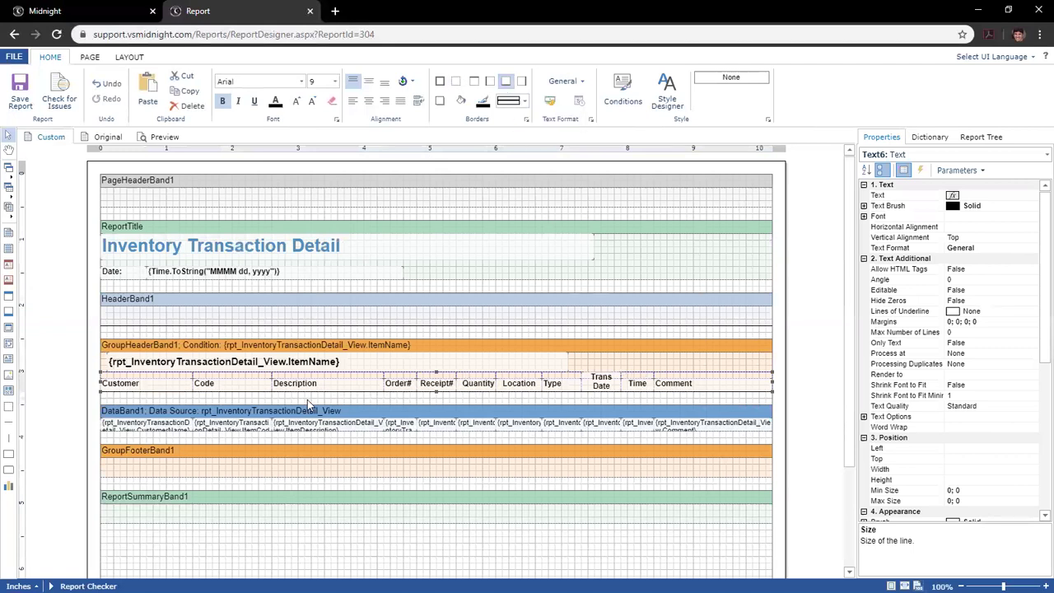
click(414, 396)
drag(700, 385, 89, 381)
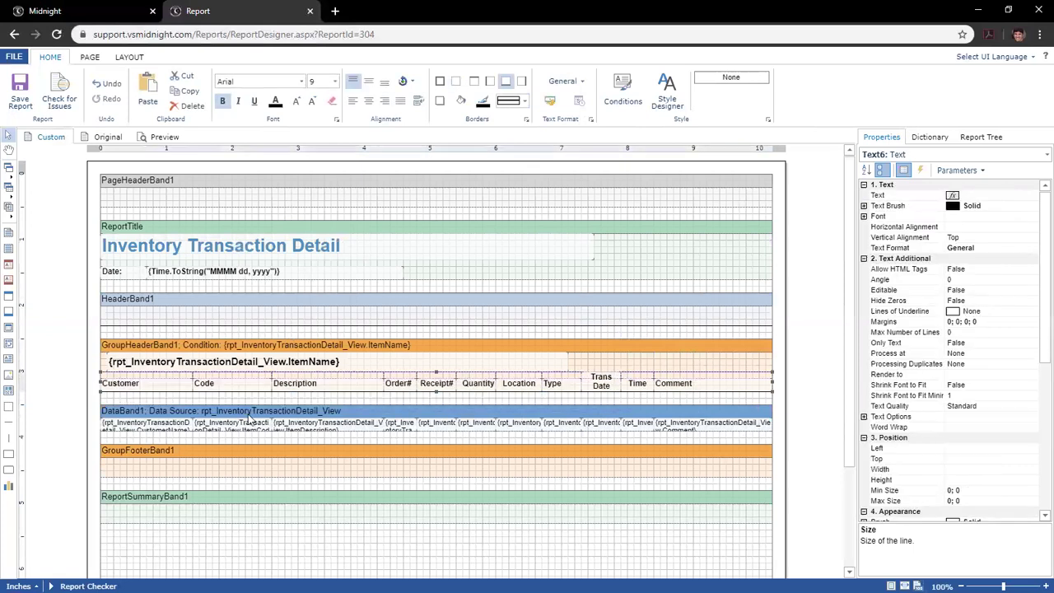
- Try to thicken the border of the selected column headings by setting its size to 3
click(526, 120)
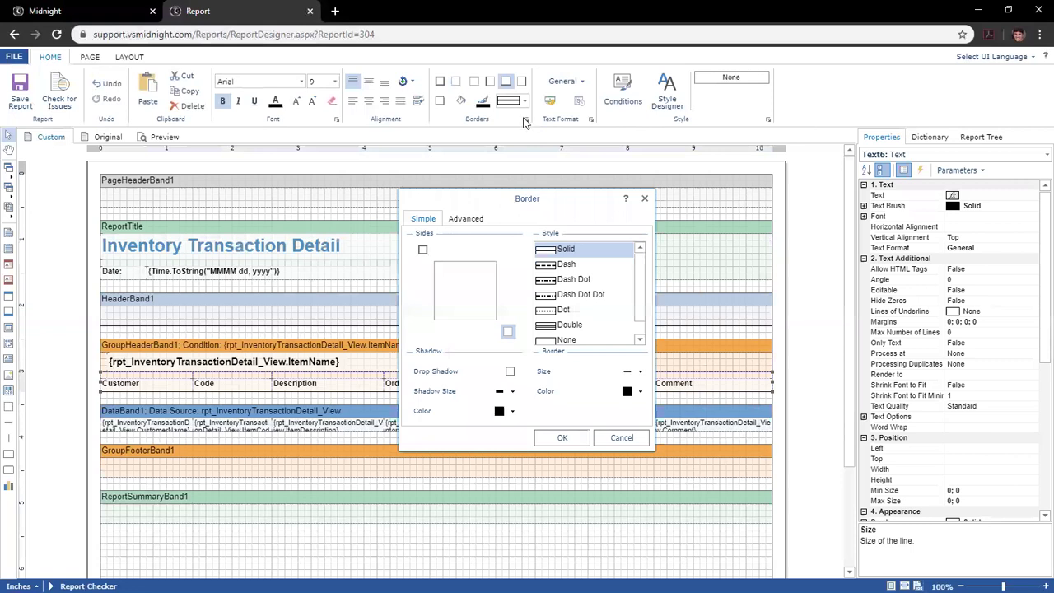
click(631, 371)
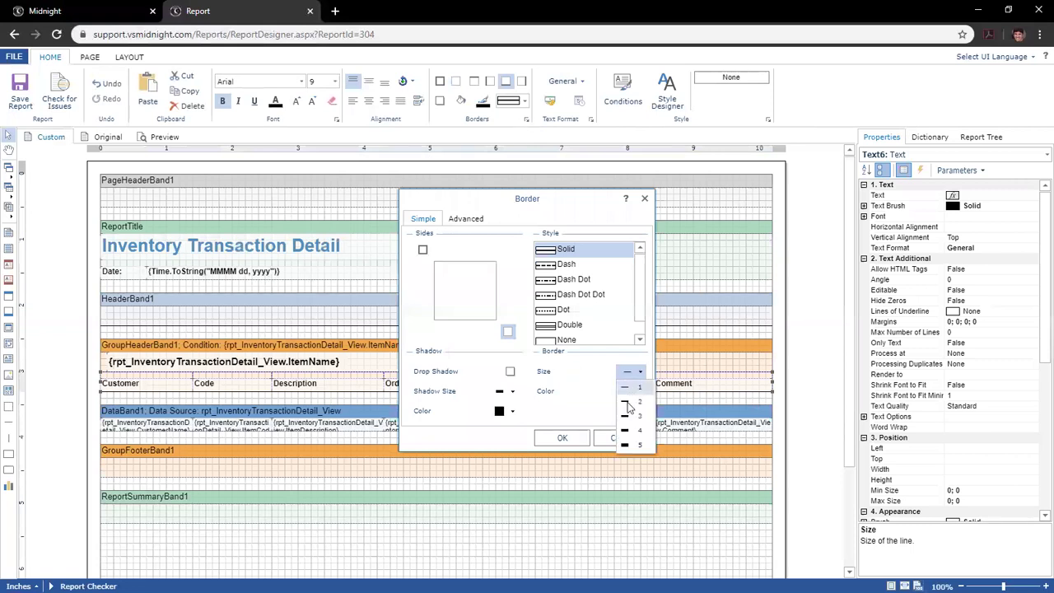
click(628, 416)
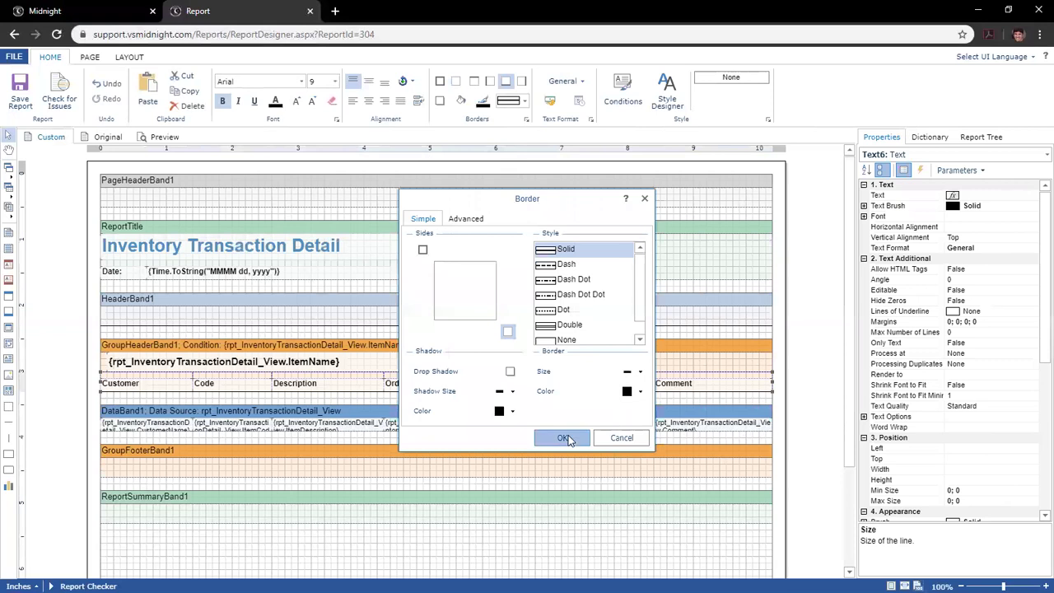
click(561, 438)
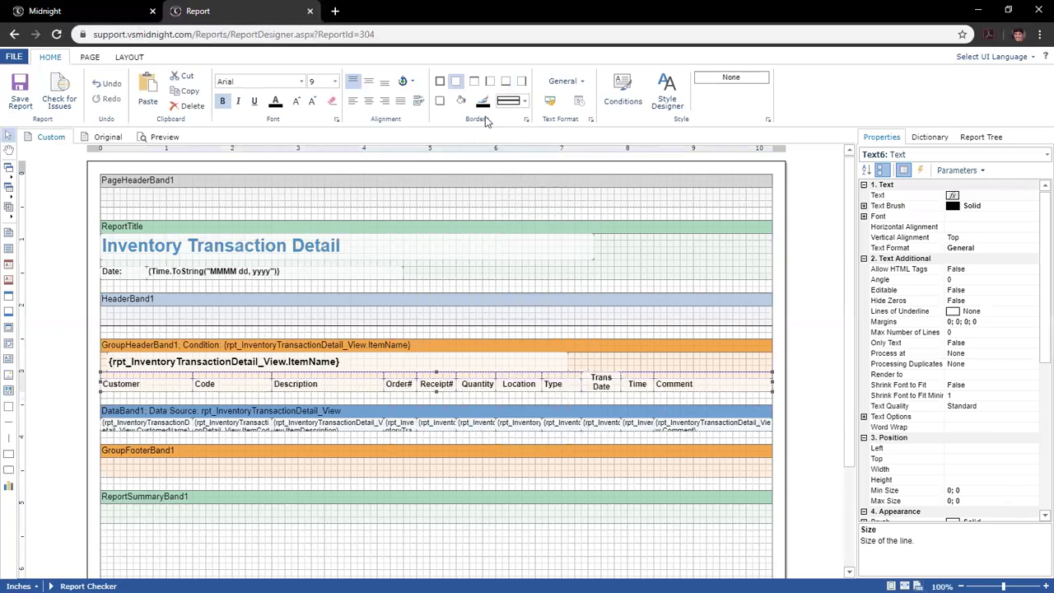
- Give the selected column headings a solid bottom border with size 3
click(527, 120)
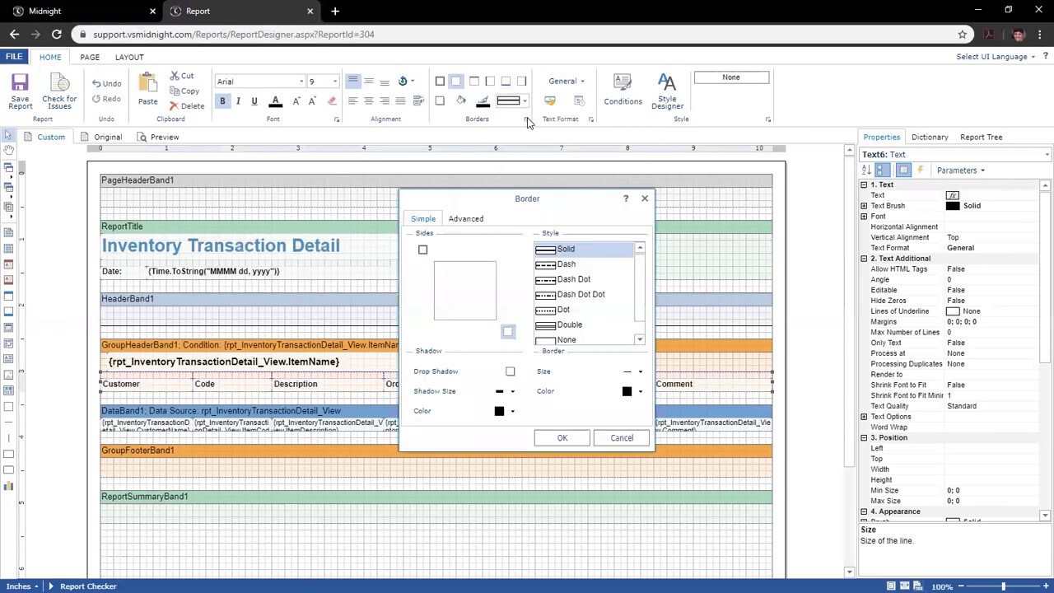
click(472, 331)
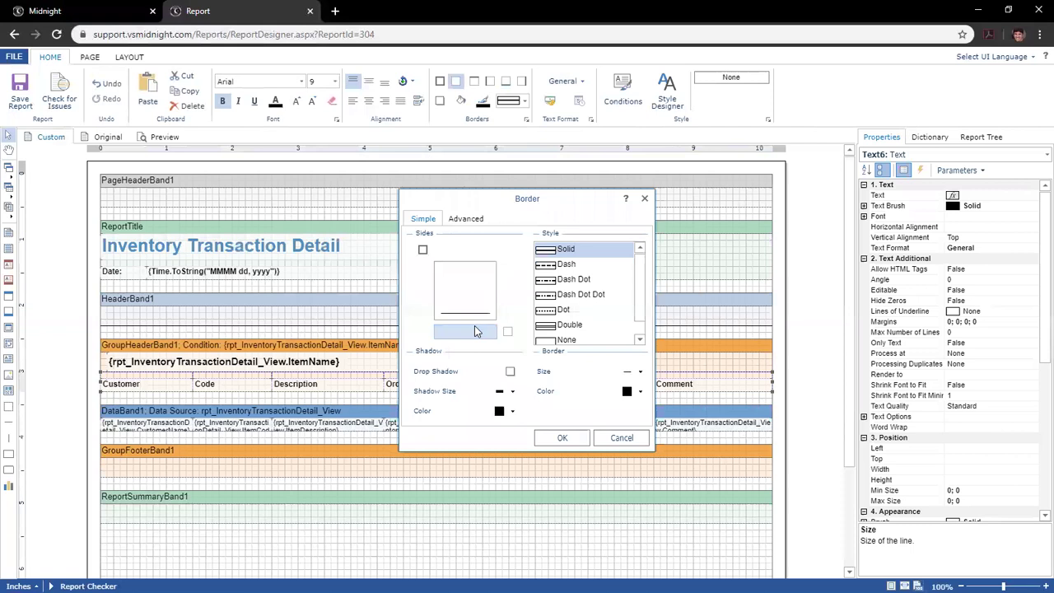
click(636, 371)
click(626, 416)
click(561, 437)
click(498, 401)
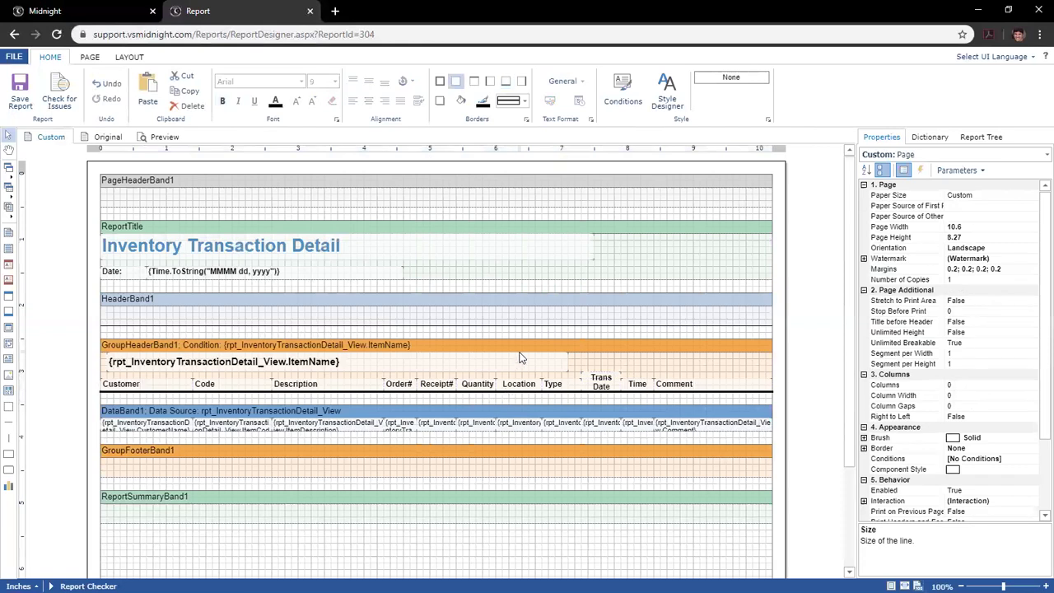
click(511, 464)
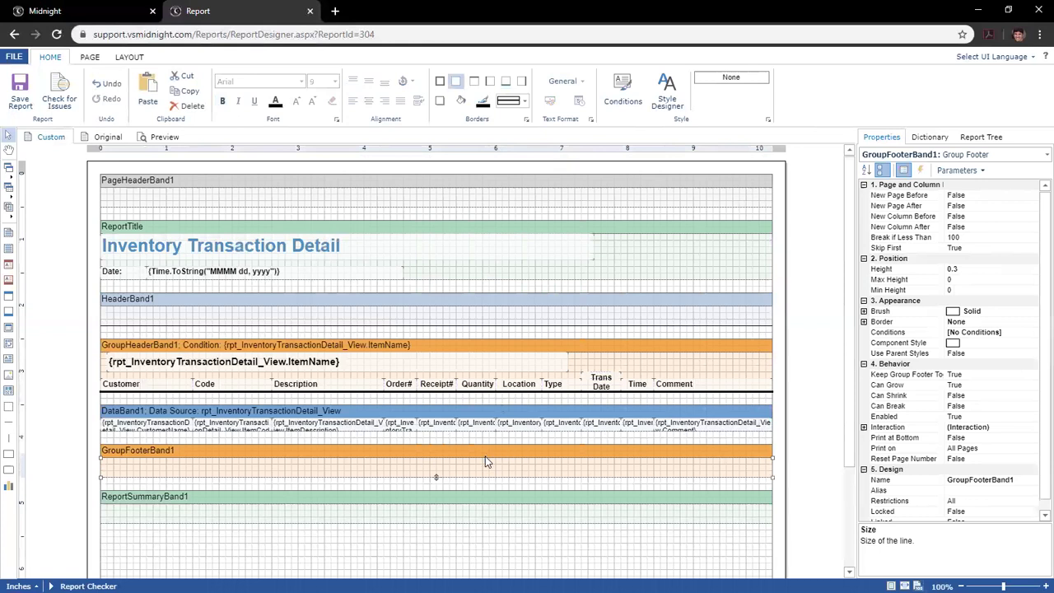
click(474, 81)
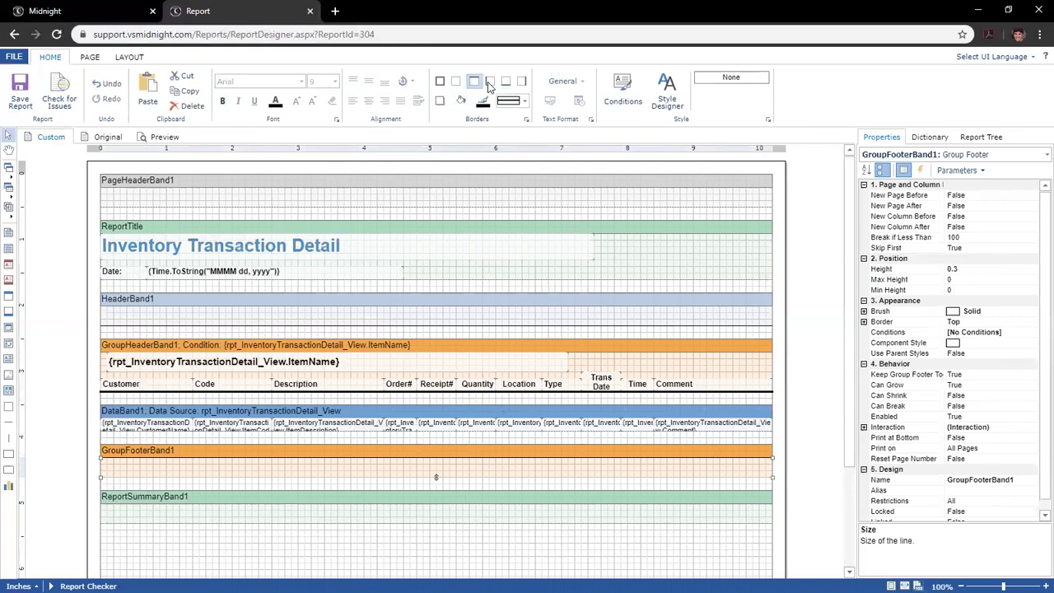
click(489, 84)
click(455, 81)
- Apply top, left, bottom and right borders to DataBand1
click(470, 412)
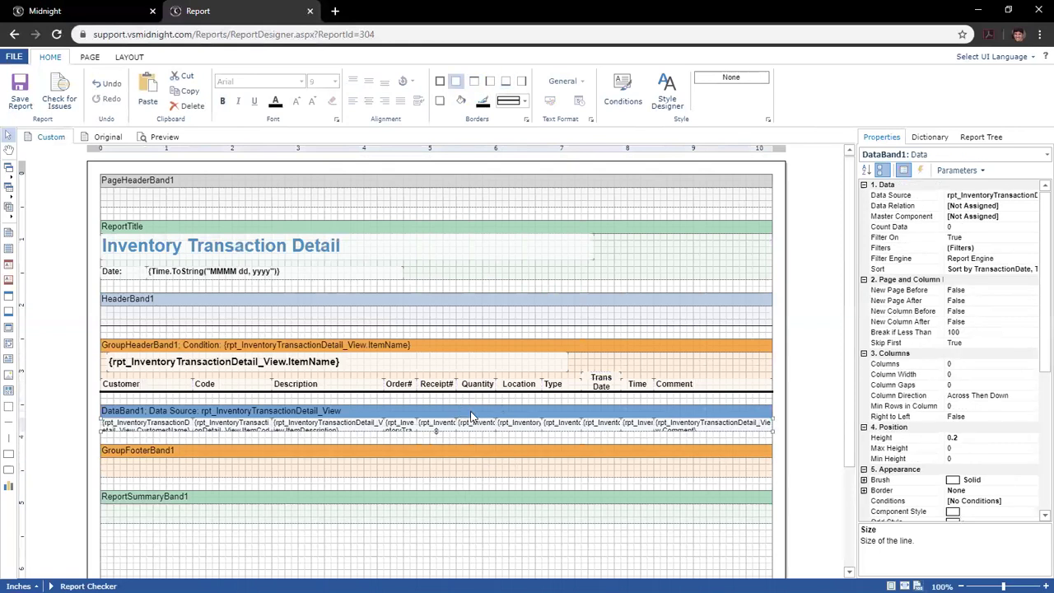
click(474, 81)
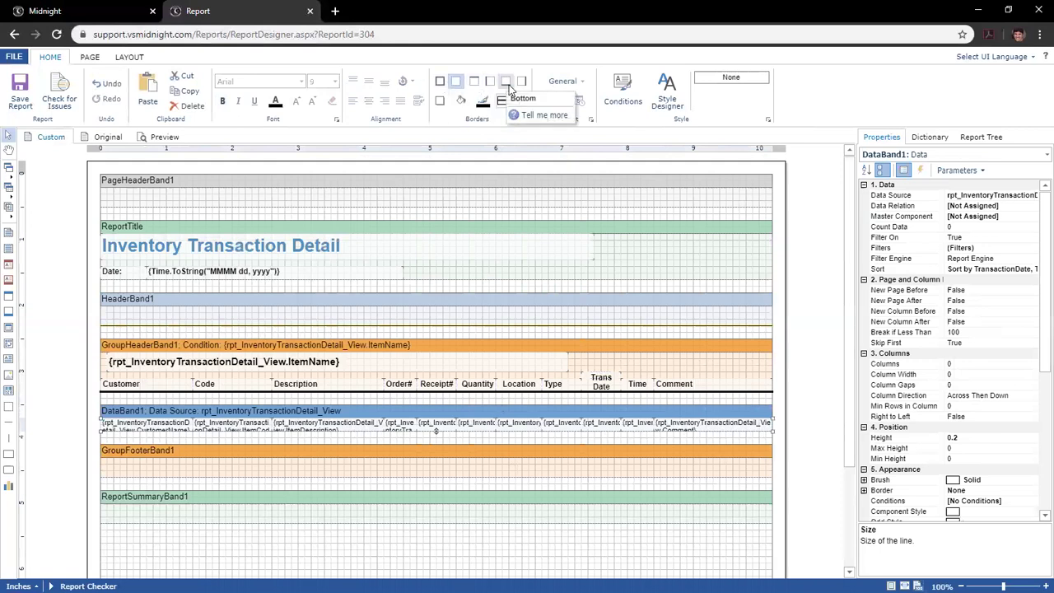
click(521, 81)
click(474, 80)
click(491, 81)
click(506, 81)
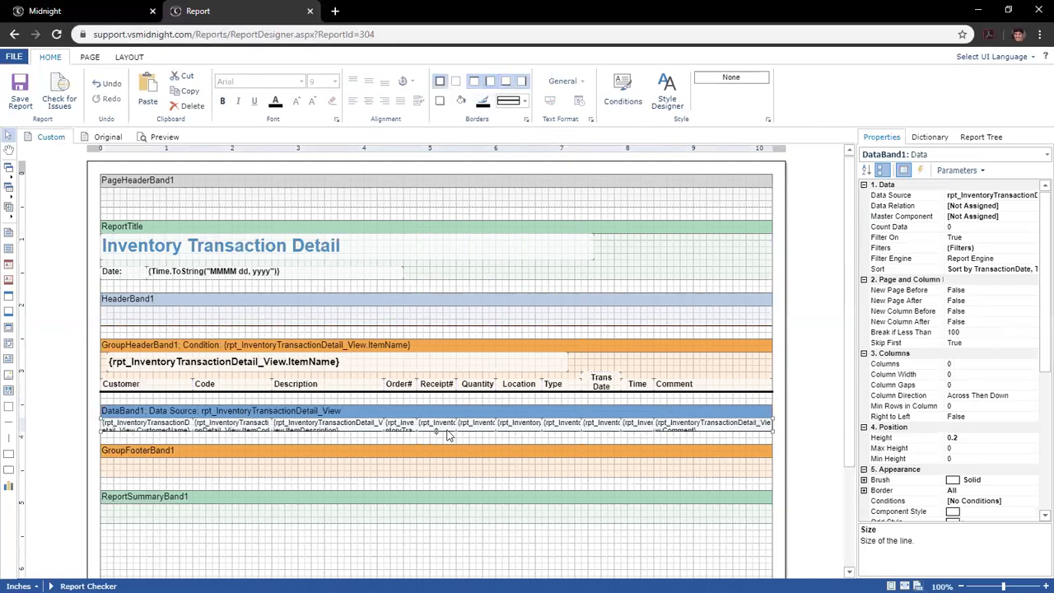
- Try a height of 1.2 on DataBand1, restore it to 0.2, and remove all of the band's borders
drag(437, 430, 449, 497)
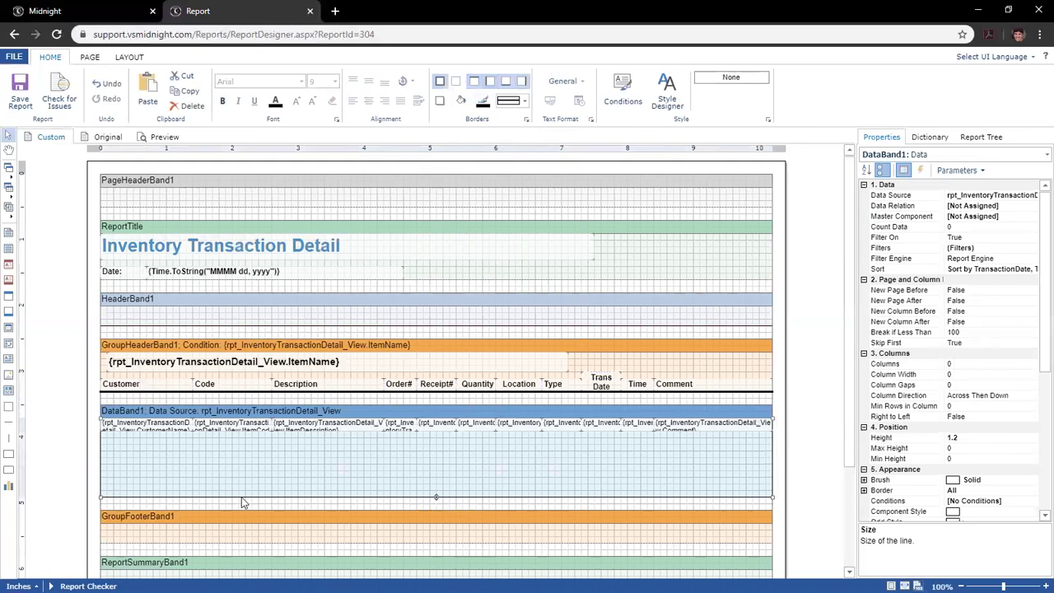
drag(438, 496, 433, 429)
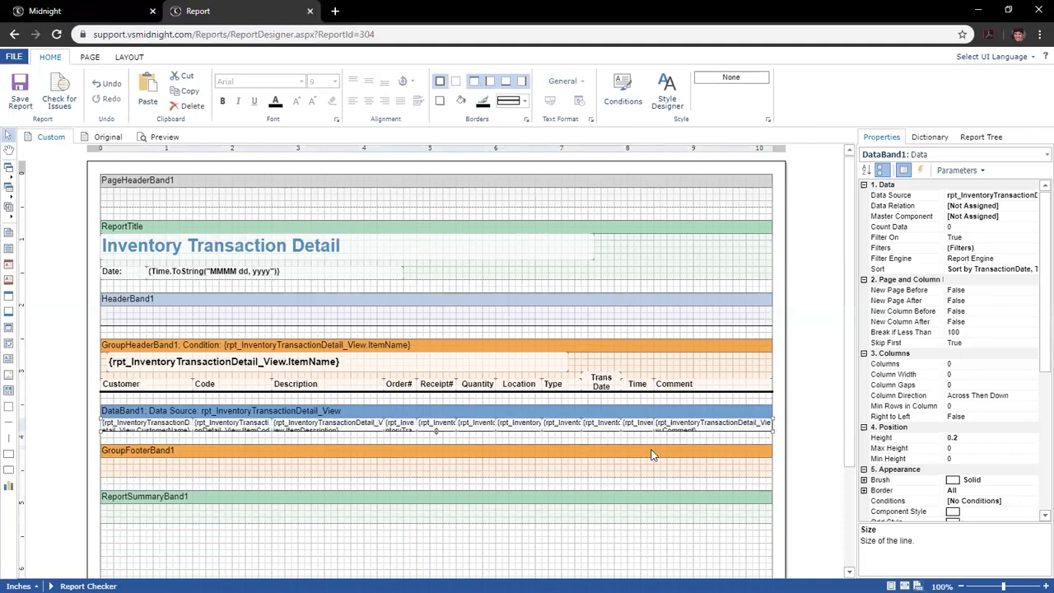
click(456, 82)
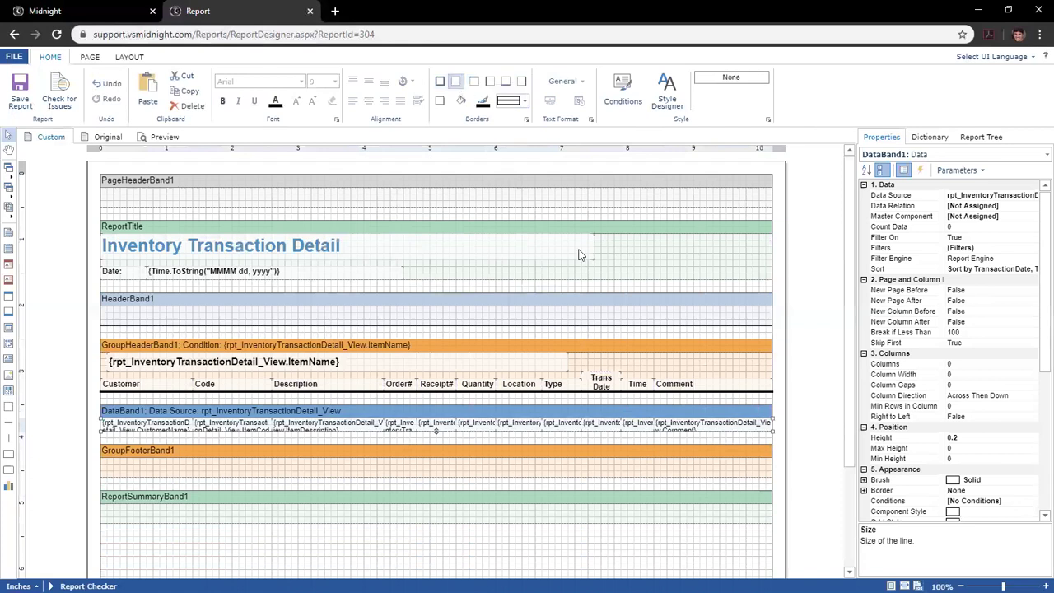
click(628, 286)
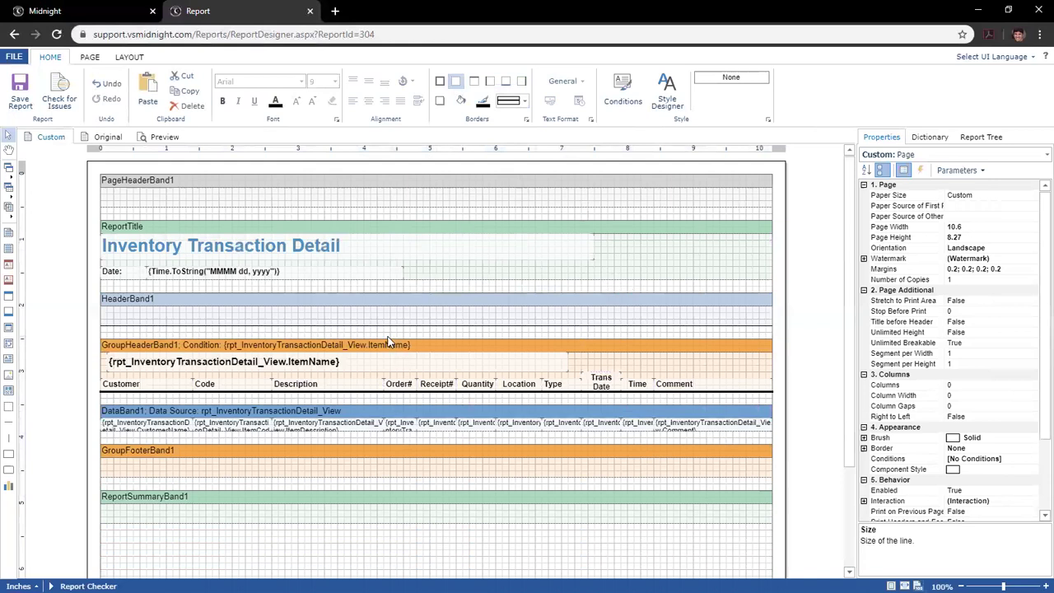
- Move all the column headings, Customer to Comment, from GroupHeaderBand1 into HeaderBand1, flush with the band's left and bottom edges
drag(90, 381, 745, 320)
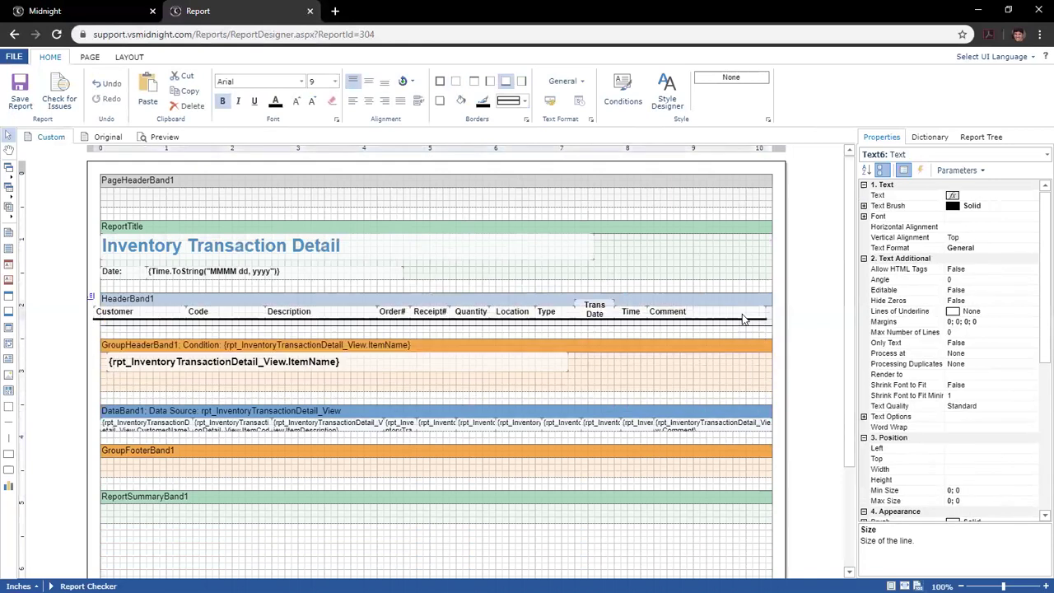
click(759, 333)
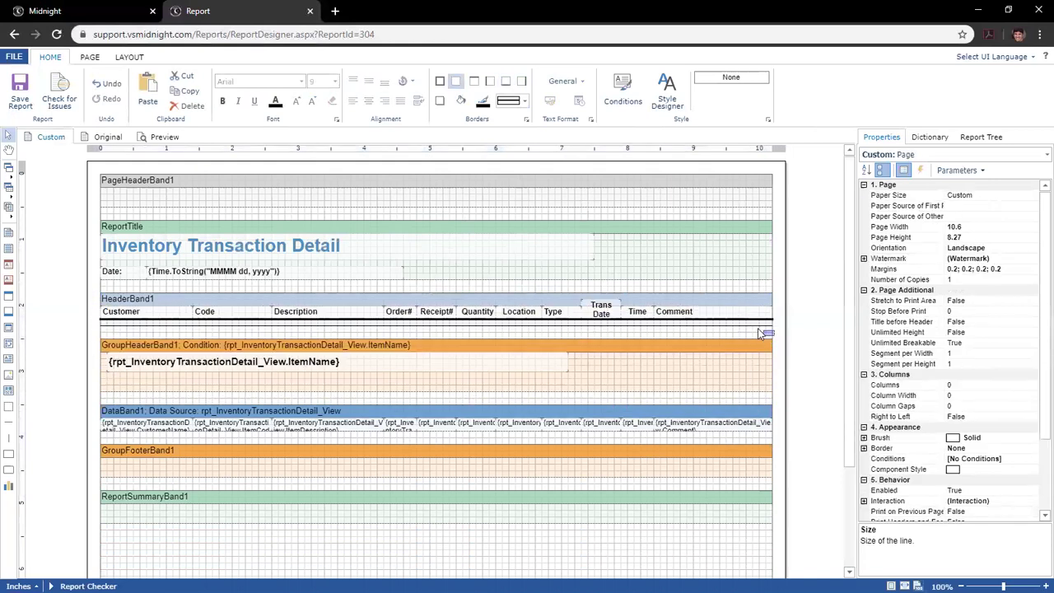
drag(750, 325, 101, 332)
key(Delete)
drag(182, 313, 181, 320)
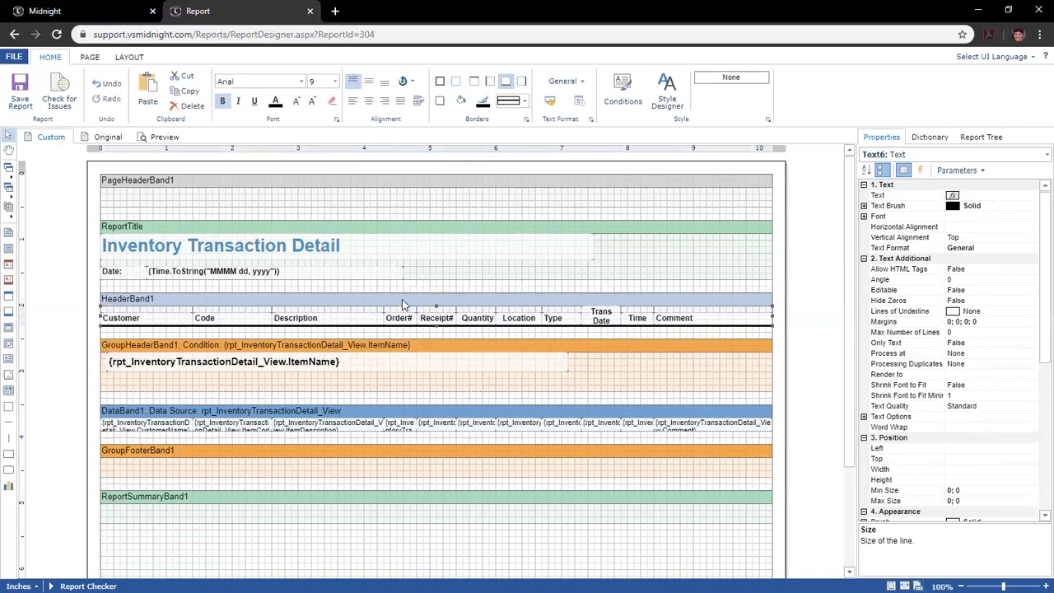